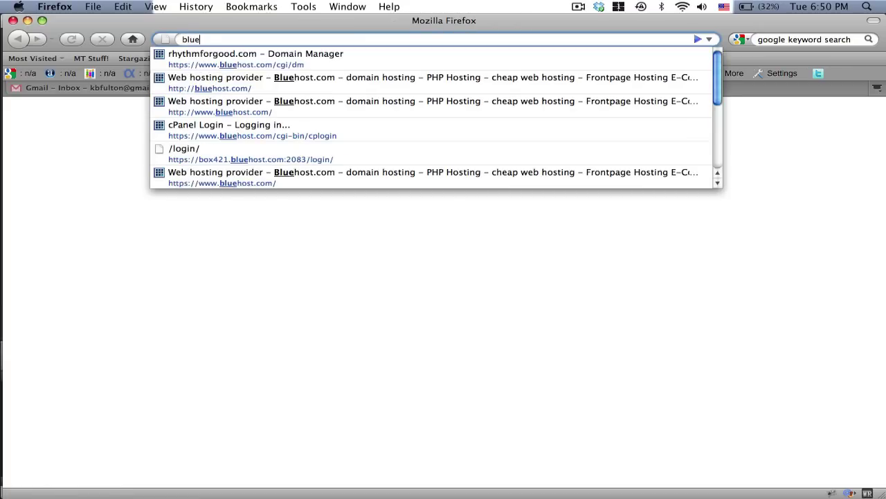
Step: Load bluehost.com in a new Firefox tab
type("com")
key("Return")
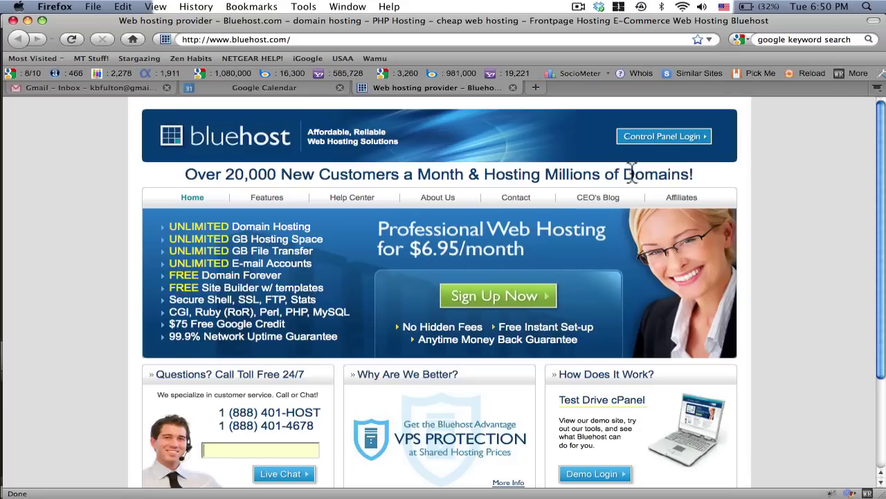
Step: Log in through Control Panel Login and dismiss the SimpleScripts Security Updates notice
left_click(675, 139)
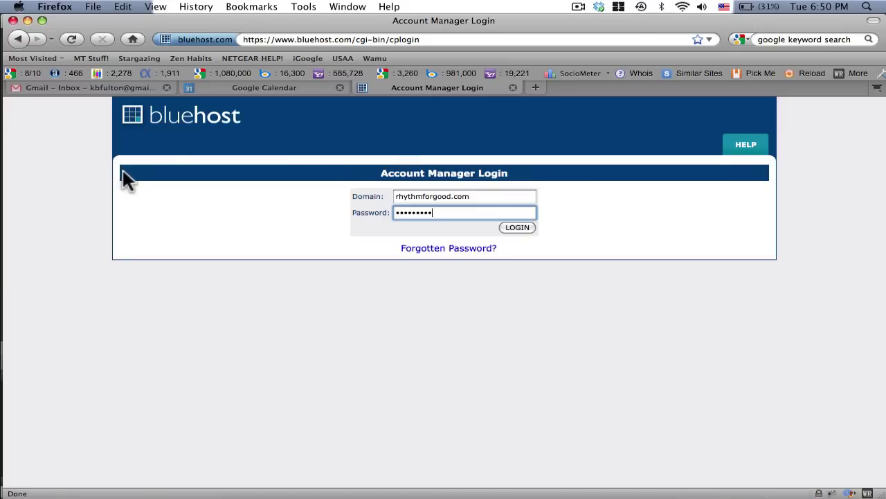
left_click(516, 227)
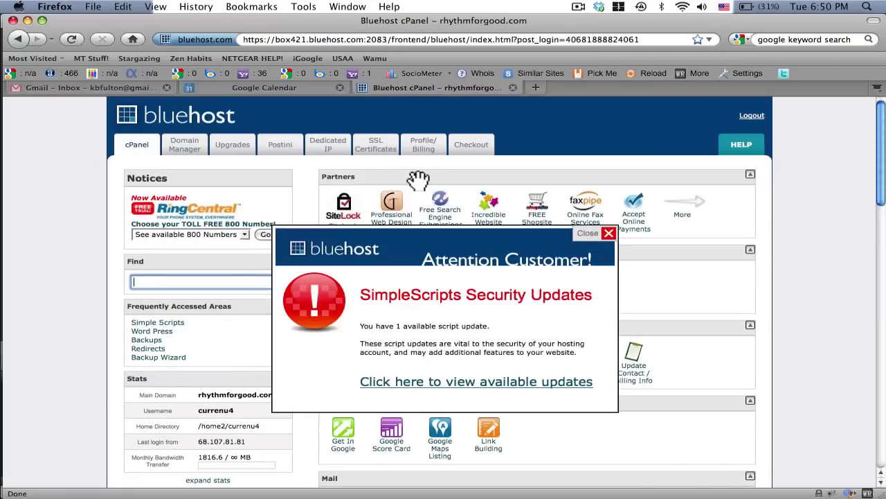
left_click(608, 234)
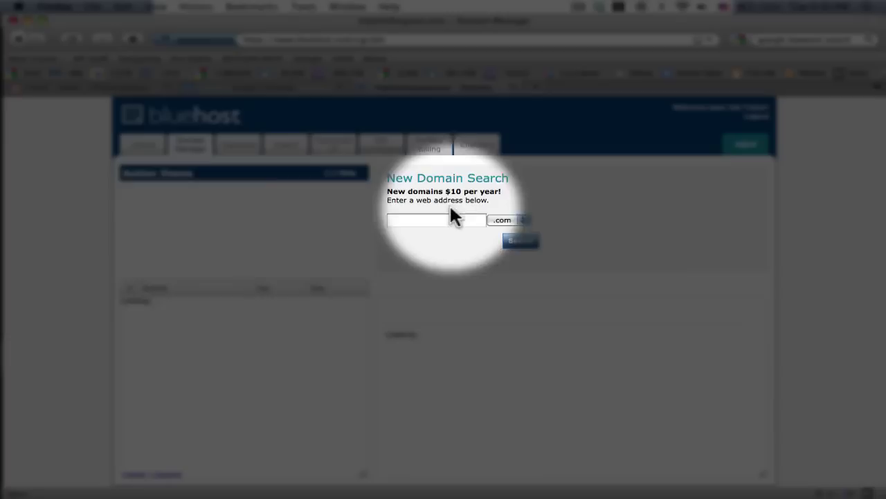
Step: Buy musictherapyolderadults.com for $10.00 without privacy, accepting the registration terms
left_click(441, 220)
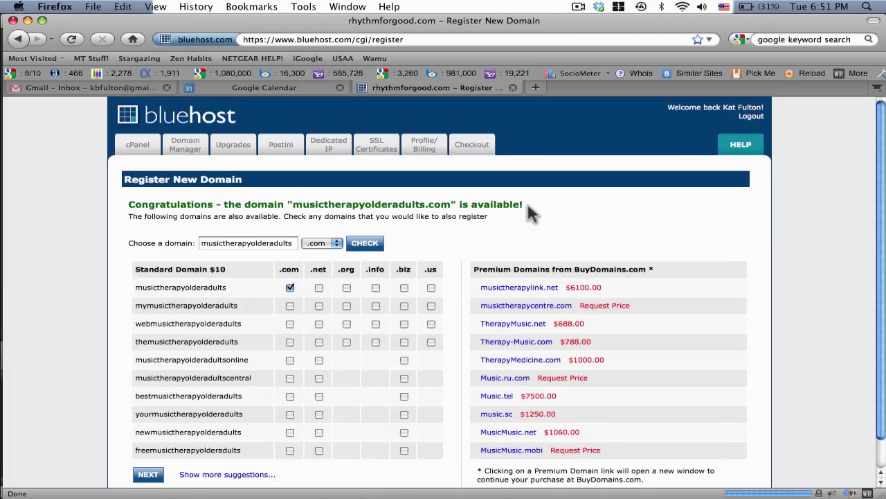
scroll(410, 199, "down", 1)
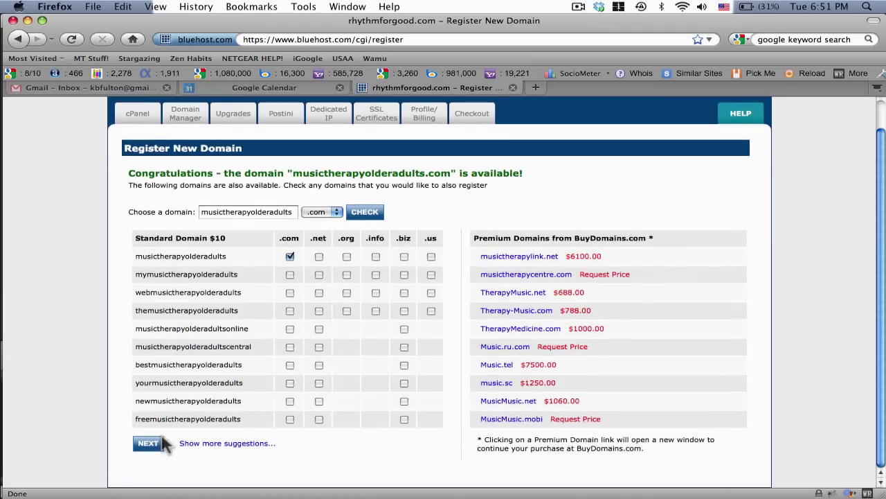
left_click(148, 466)
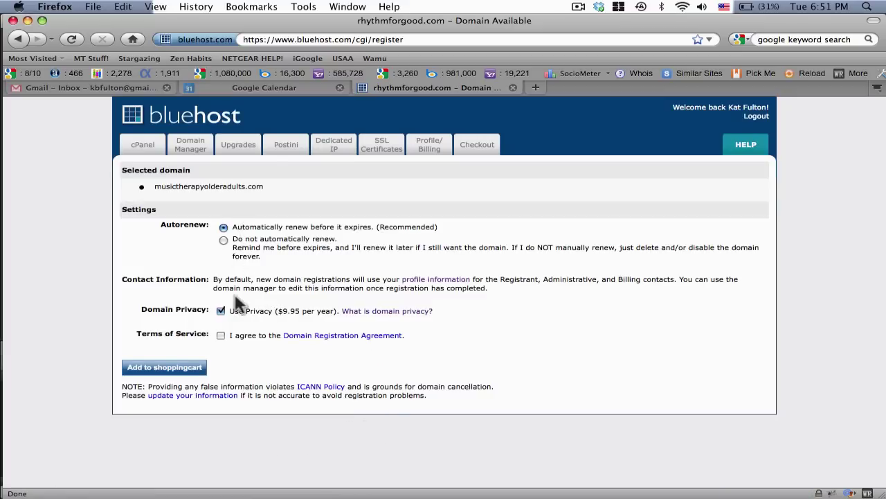
left_click(220, 311)
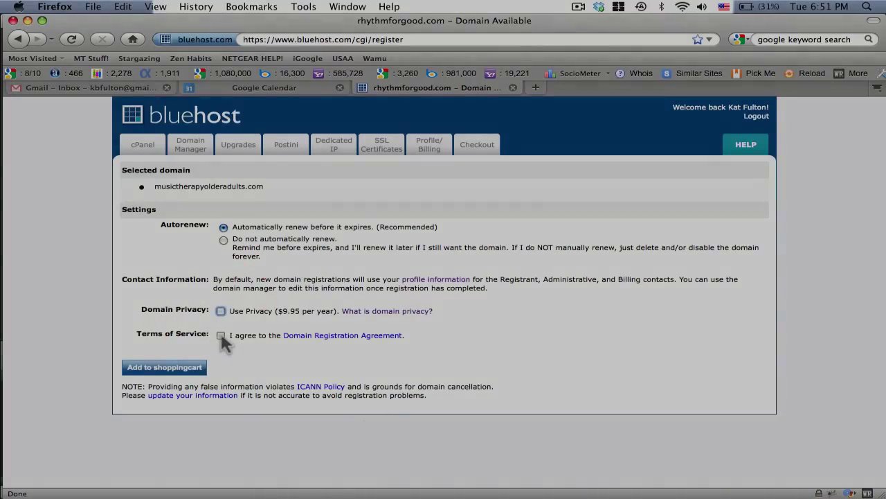
left_click(221, 334)
left_click(161, 368)
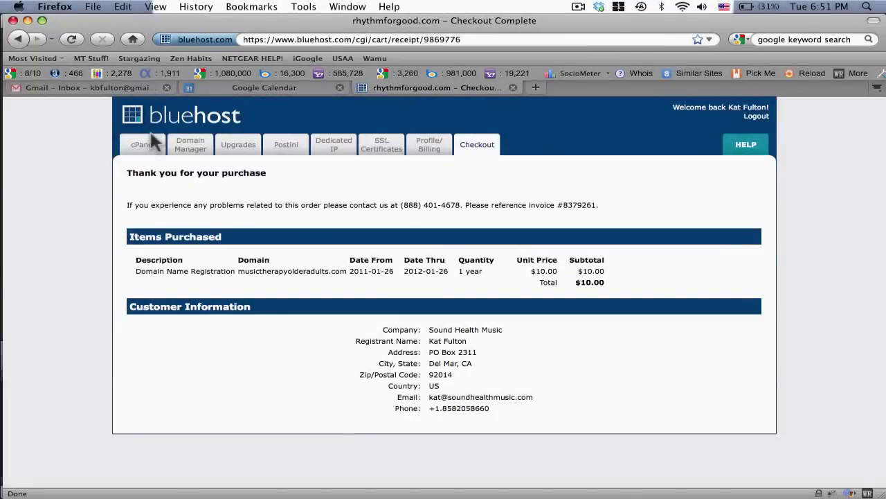
Step: Assign the unassigned musictherapyolderadults.com as an Addon Domain with a new directory
left_click(184, 146)
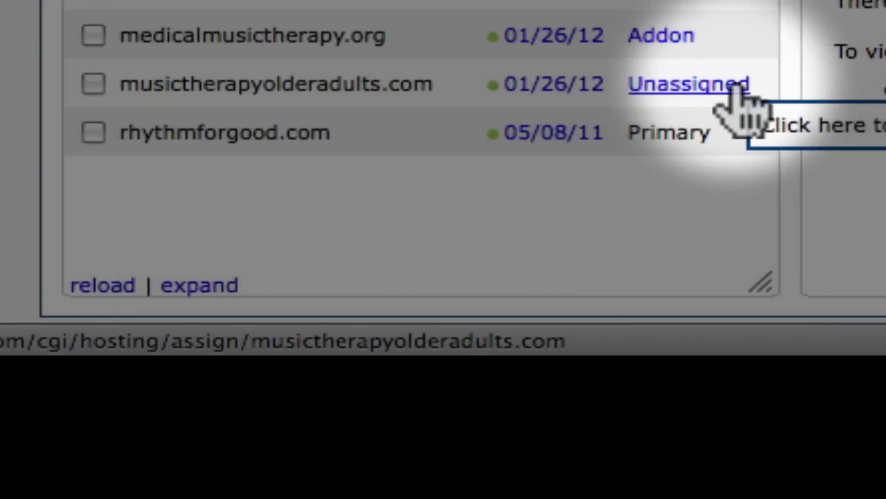
left_click(739, 86)
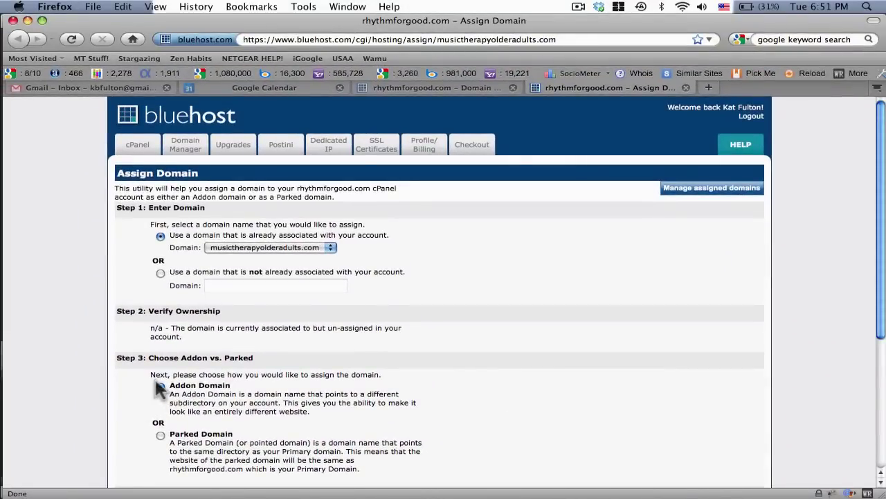
scroll(118, 364, "down", 6)
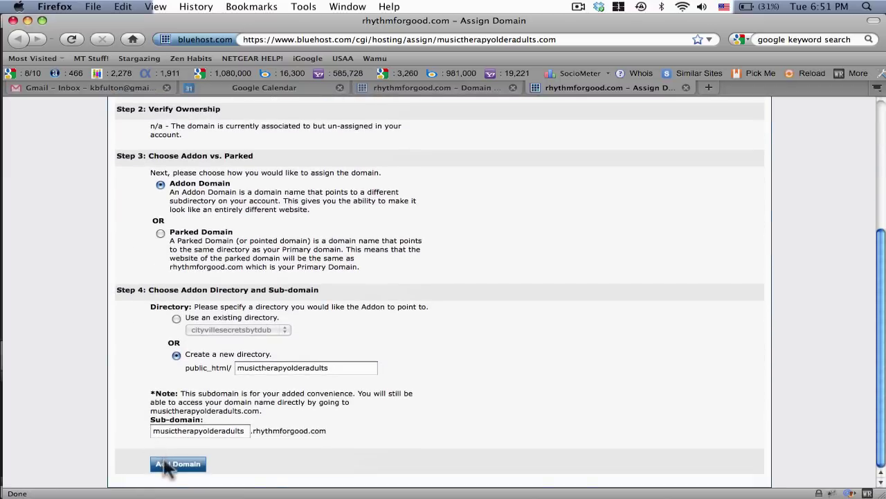
left_click(166, 464)
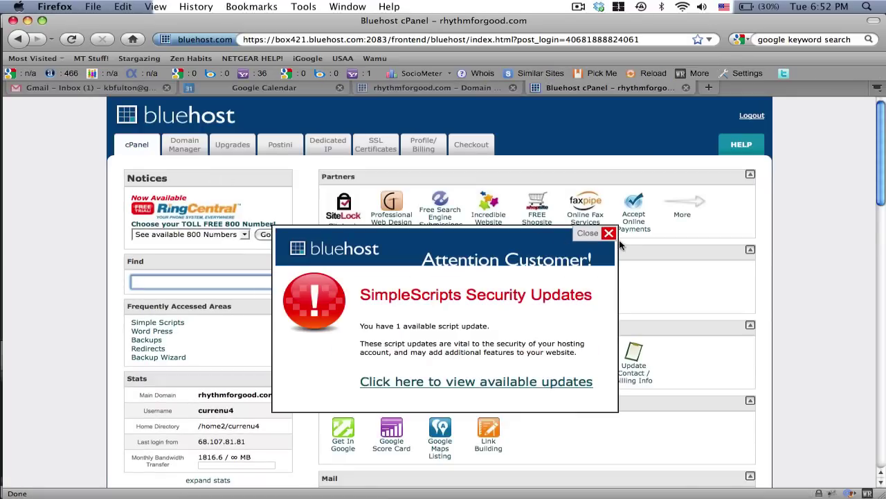
Step: Close the script-updates popup and launch the WordPress installer from Software/Services
left_click(608, 234)
scroll(358, 217, "down", 15)
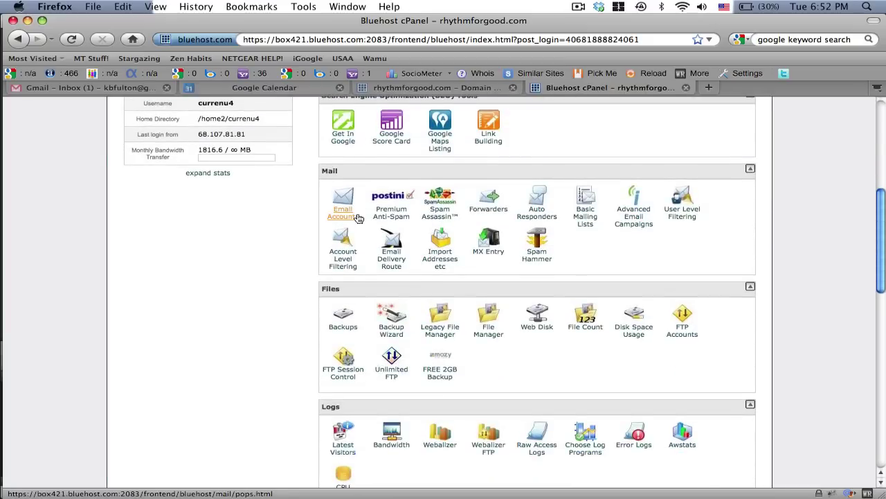
scroll(358, 217, "down", 10)
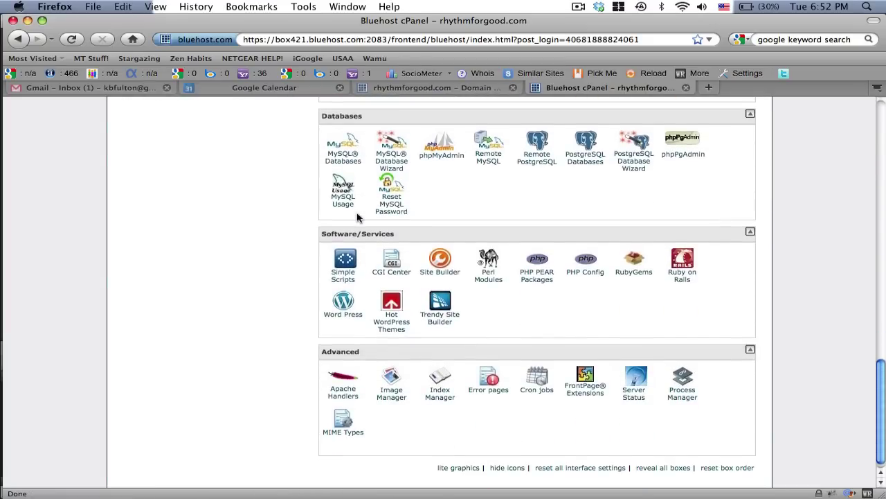
left_click(341, 309)
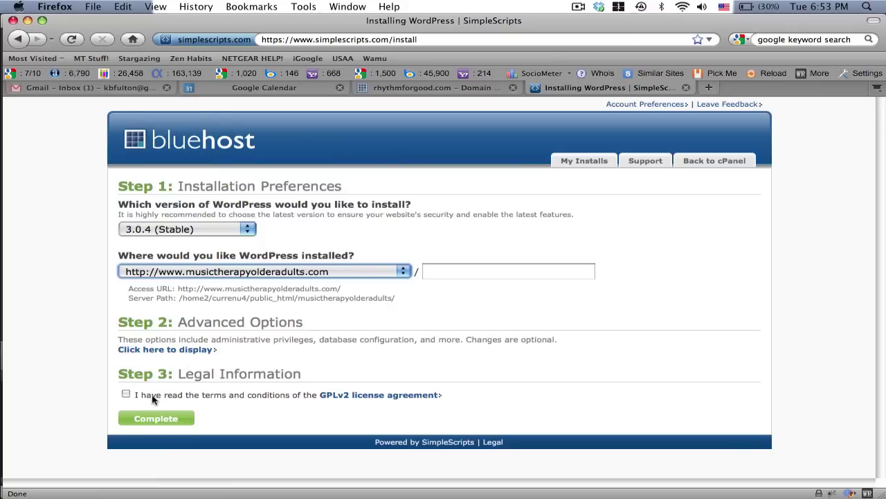
Step: Accept GPLv2, install WordPress 3.0.4, and select the generated admin password
left_click(125, 394)
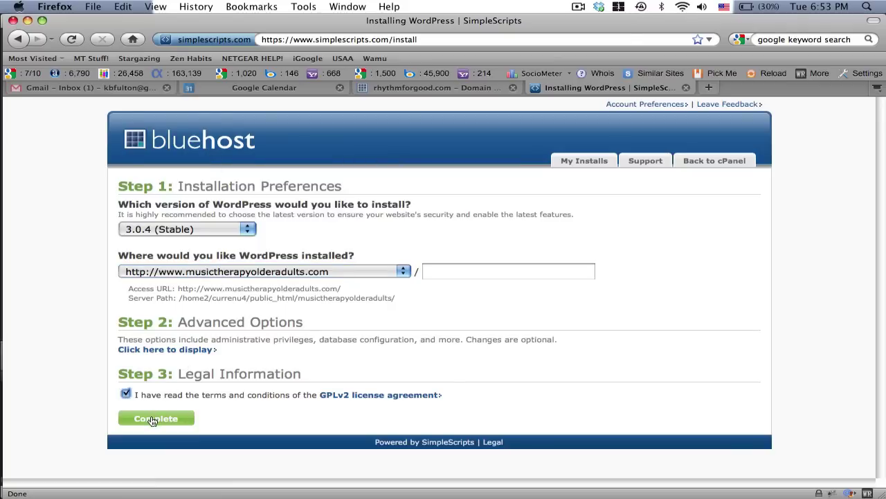
left_click(153, 419)
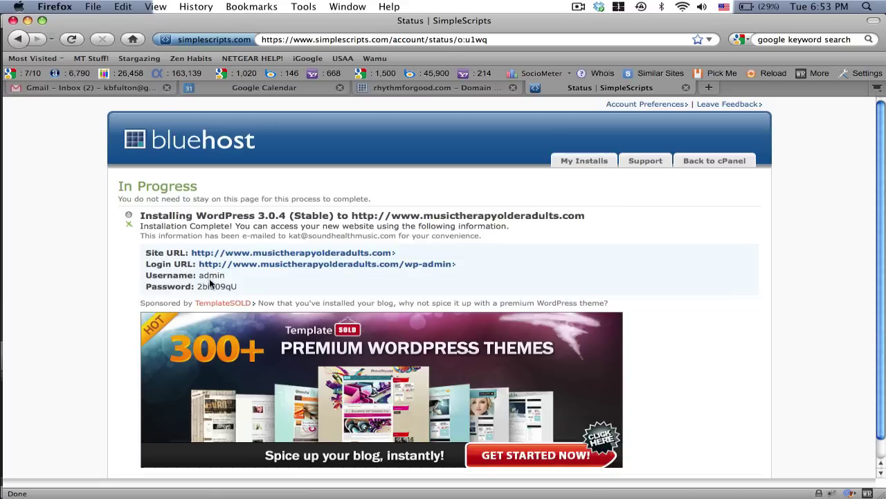
double_click(210, 286)
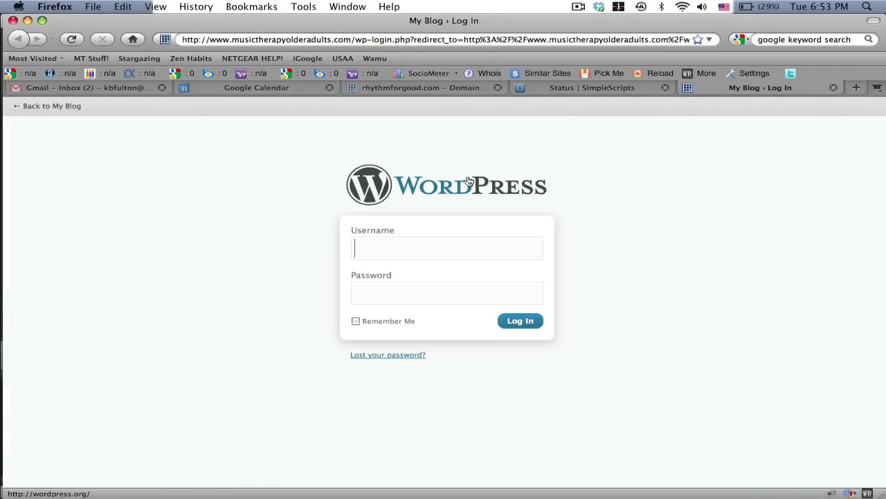
Step: Log in to the new site's WordPress admin with the admin username and generated password
type("admin")
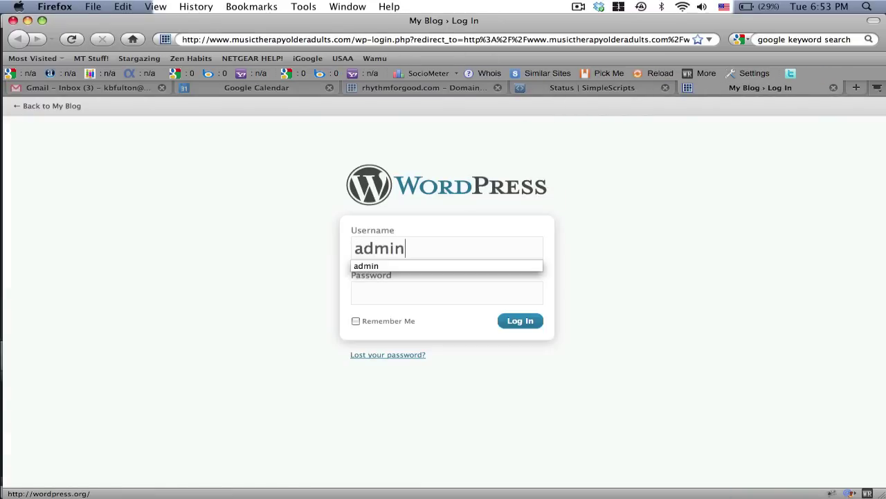
left_click(354, 293)
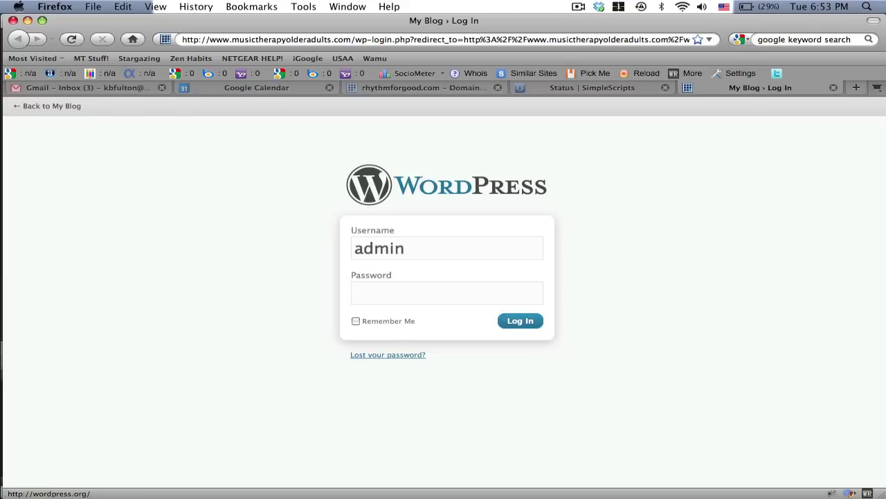
type("********")
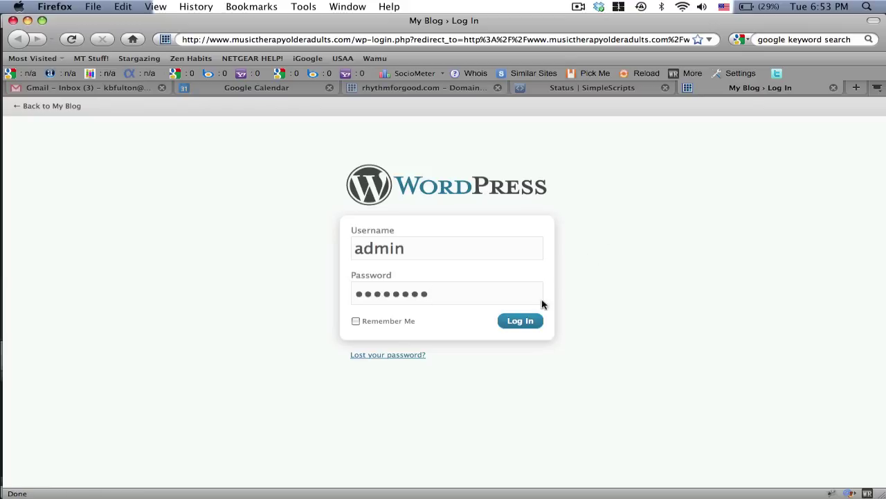
left_click(522, 322)
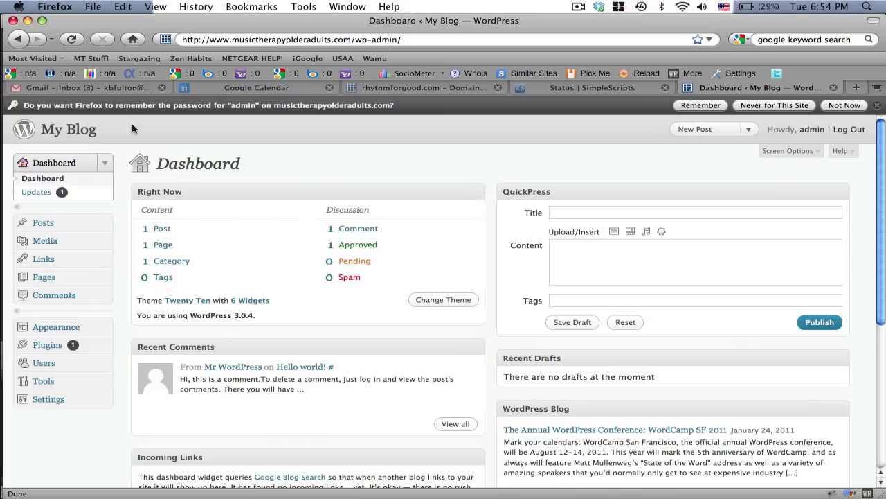
Step: Visit the live My Blog site and scroll its Hello world! post
left_click(88, 130)
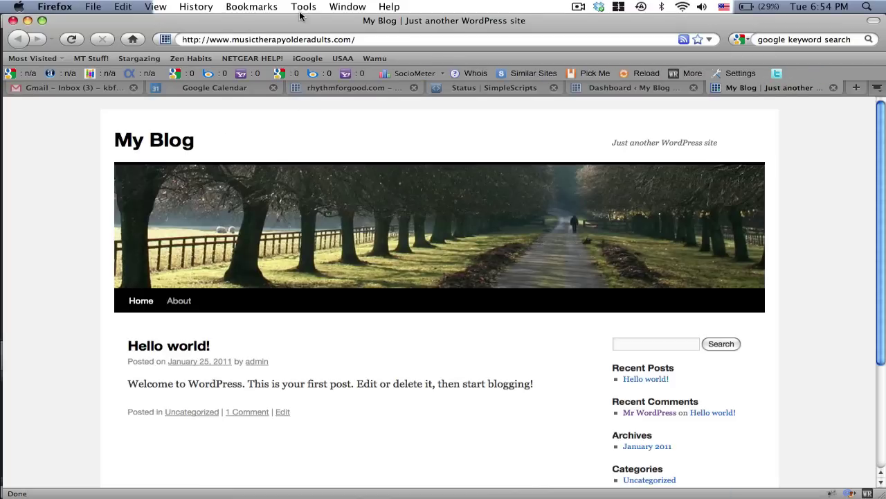
left_click(281, 40)
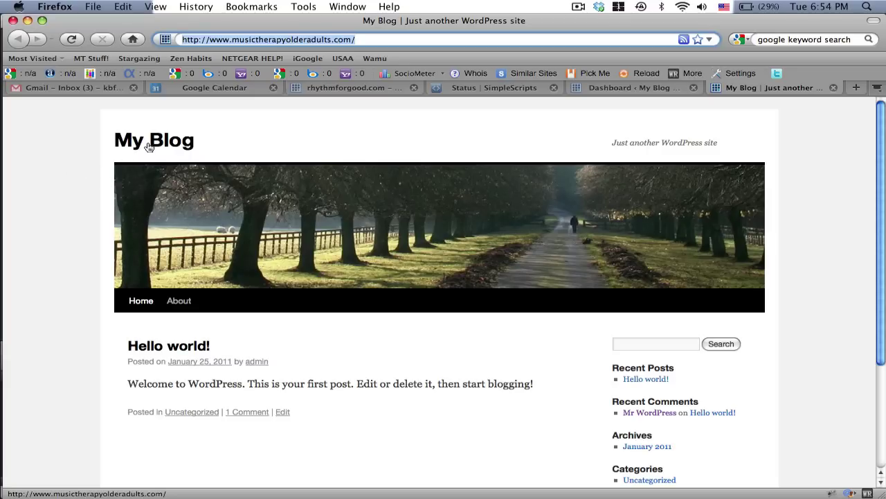
scroll(106, 173, "down", 4)
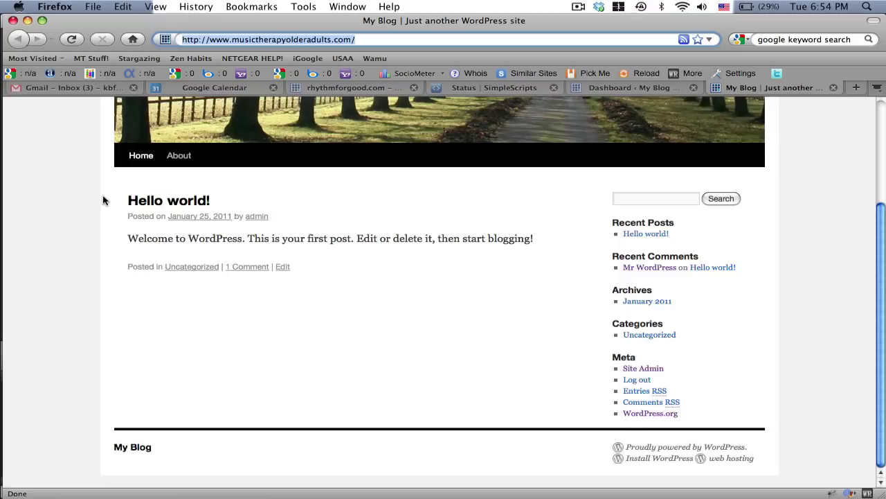
scroll(102, 200, "up", 4)
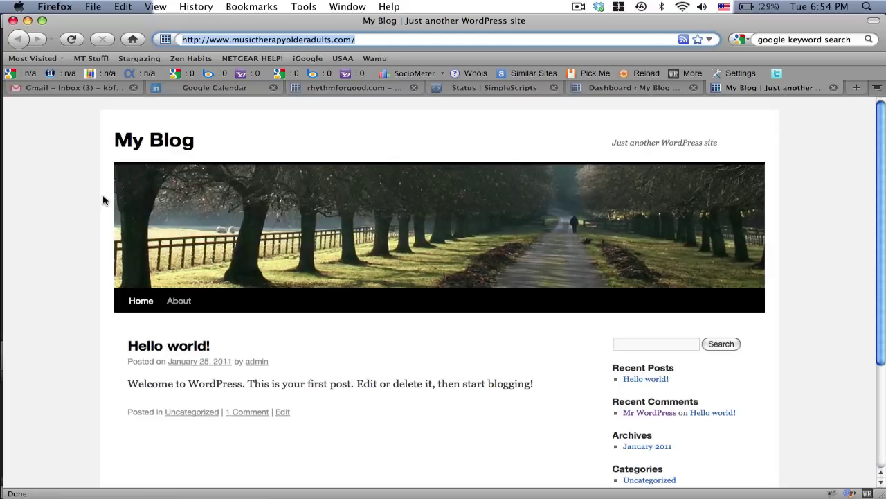